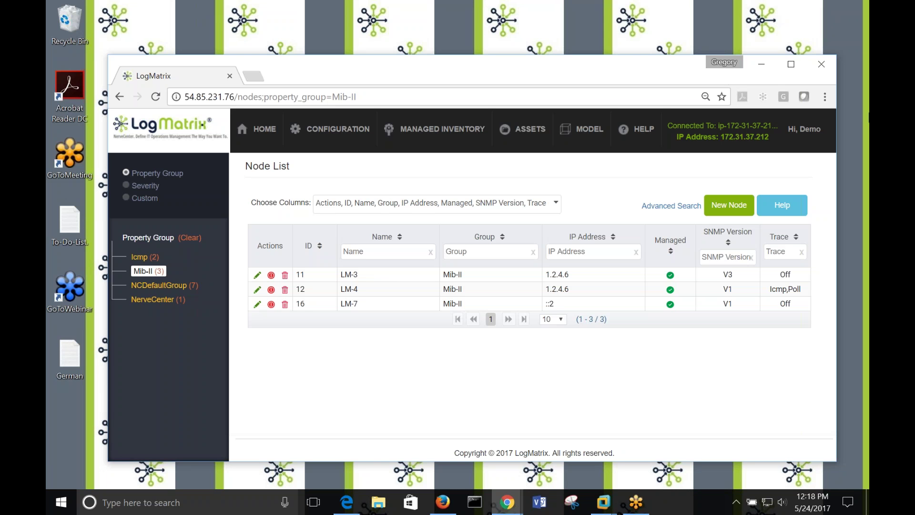
Return to NerveCenter and filter the Node List to the NCDefaultGroup property group.
{"action": "left_click", "coordinate": [846, 18]}
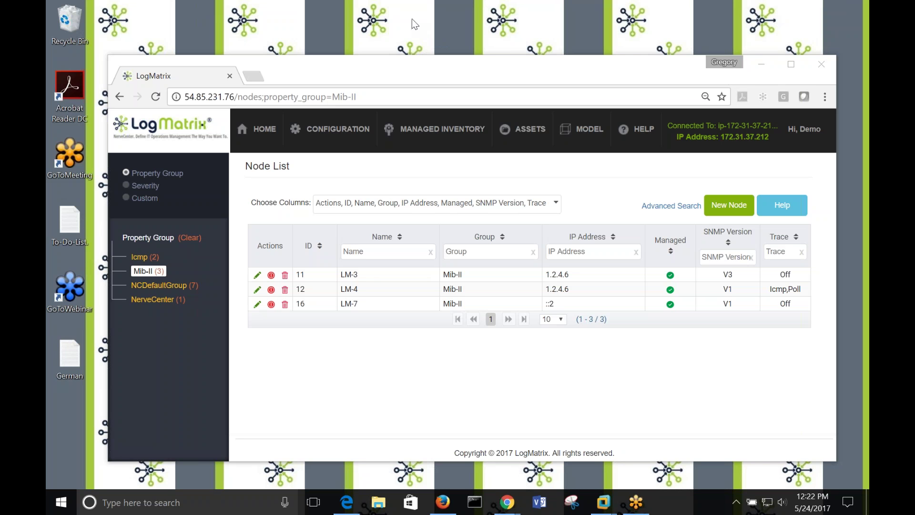
{"action": "left_click", "coordinate": [660, 62]}
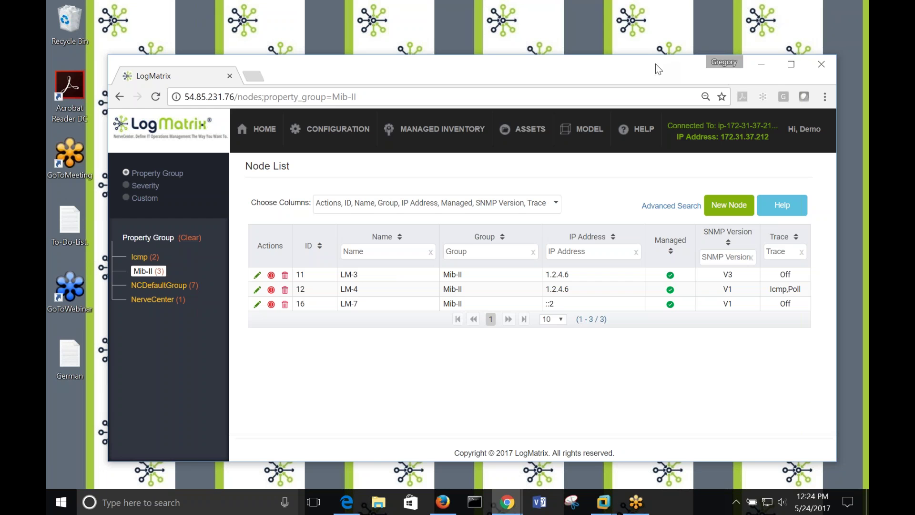
{"action": "left_click", "coordinate": [450, 132]}
{"action": "left_click_drag", "start_coordinate": [439, 73], "coordinate": [443, 71]}
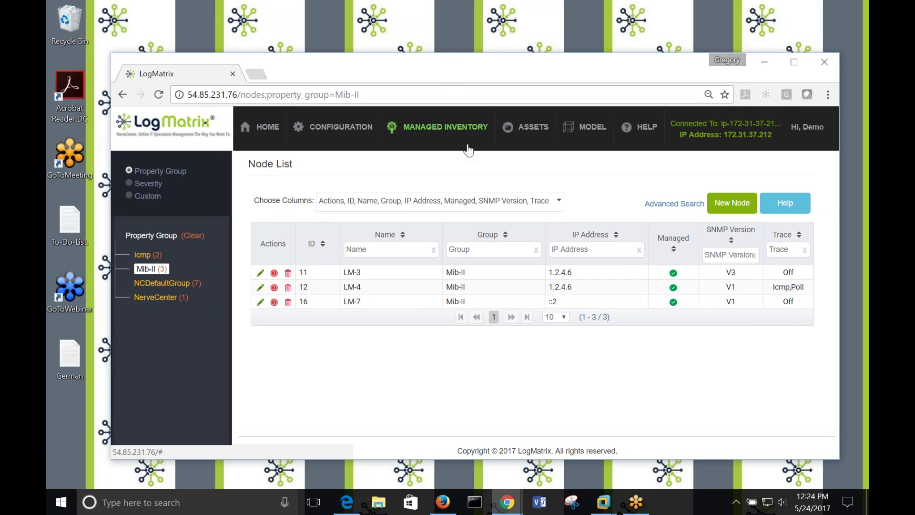
{"action": "left_click", "coordinate": [162, 283]}
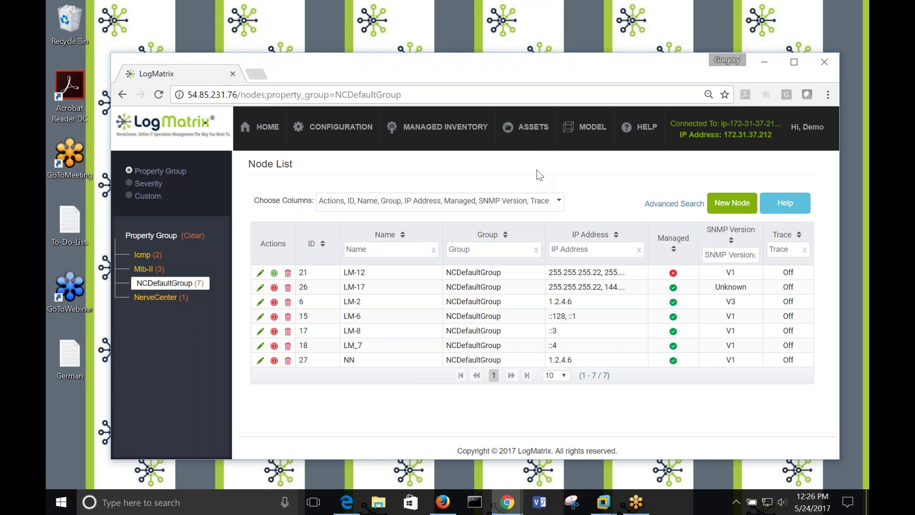
{"action": "left_click", "coordinate": [730, 205]}
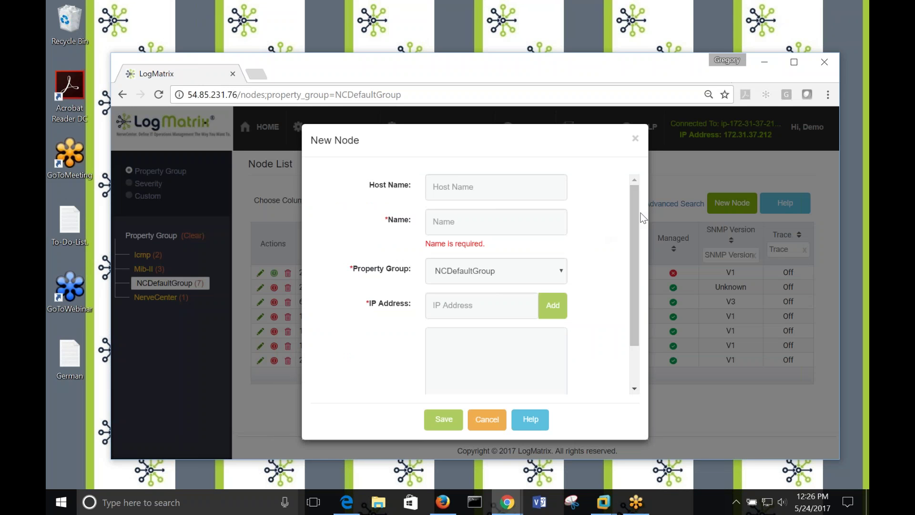
{"action": "left_click", "coordinate": [531, 192]}
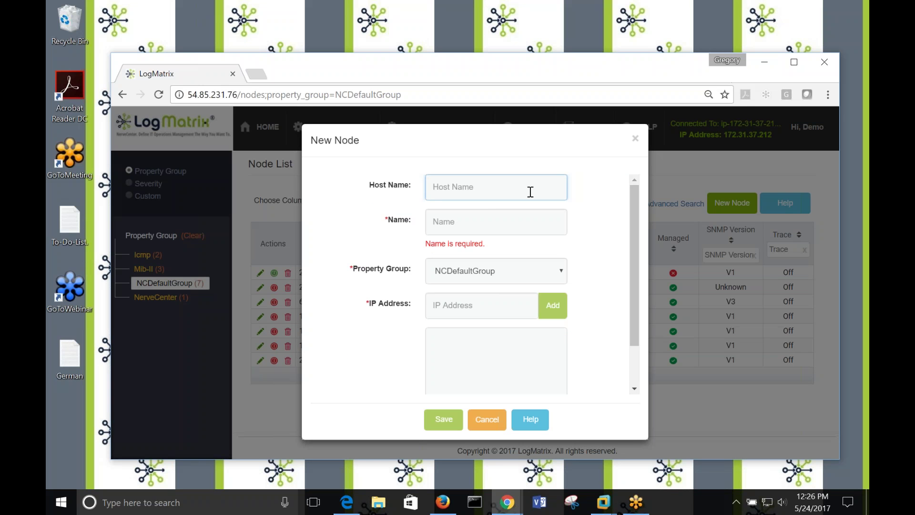
{"action": "type", "text": "www.at"}
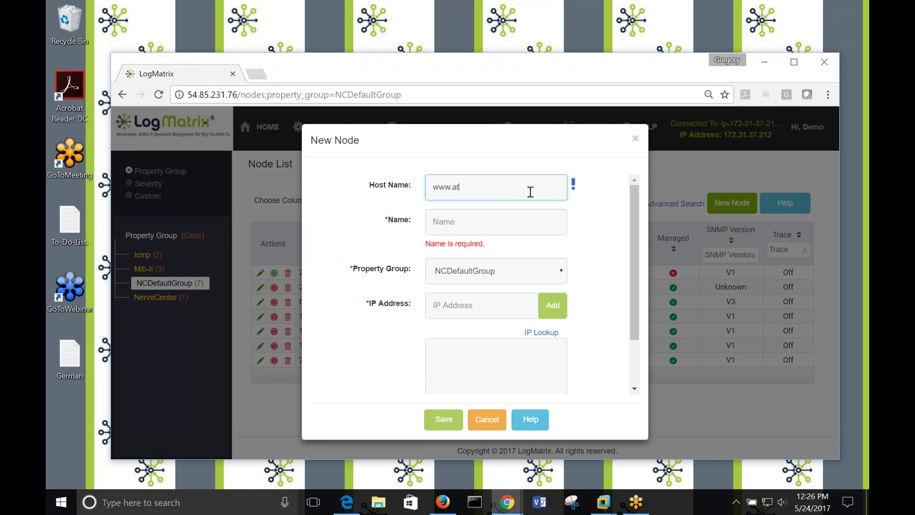
{"action": "type", "text": "t.com"}
{"action": "key", "text": "Tab"}
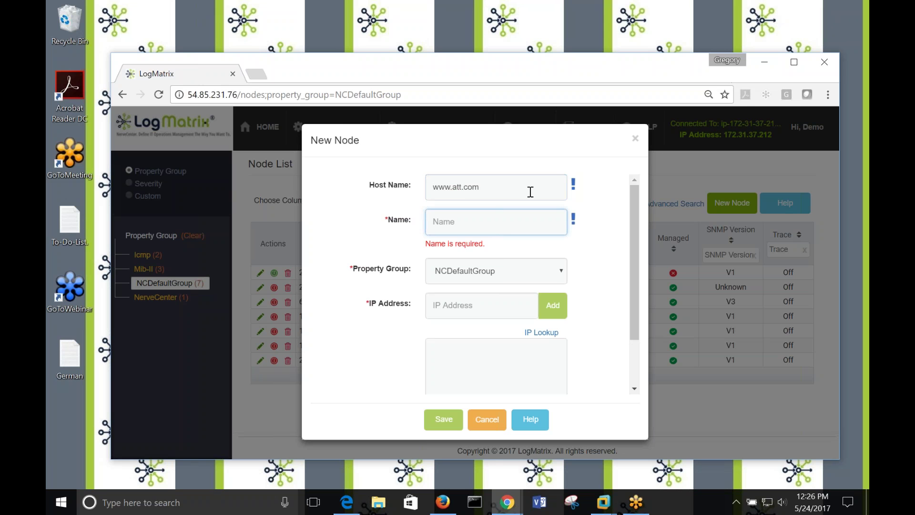
{"action": "type", "text": "attweb"}
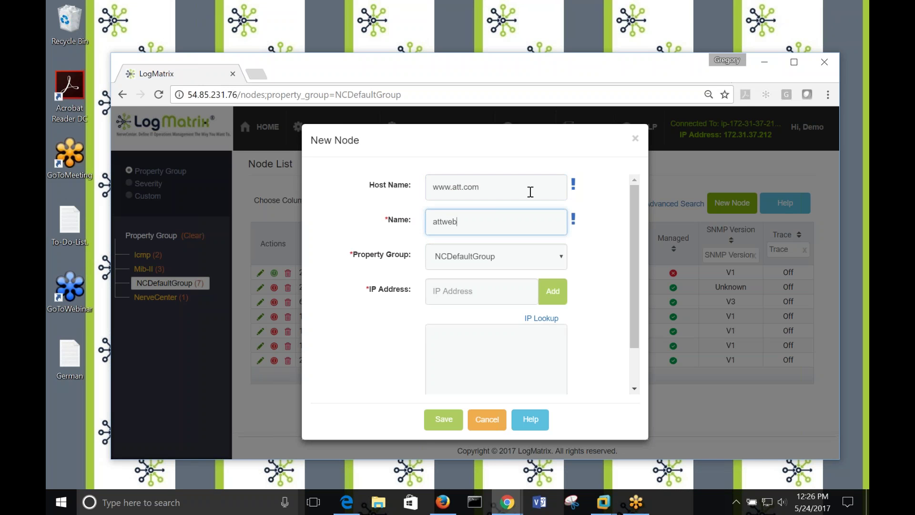
{"action": "type", "text": "site"}
{"action": "left_click", "coordinate": [539, 318]}
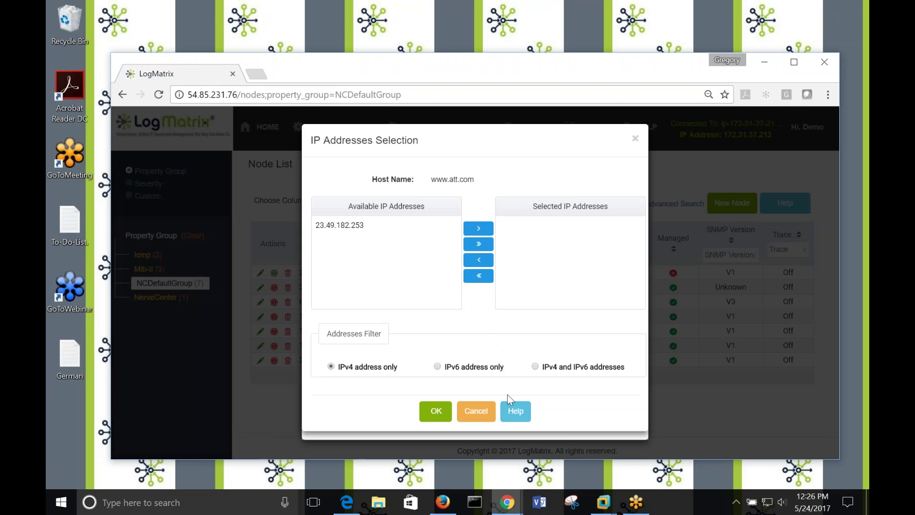
{"action": "left_click", "coordinate": [535, 367]}
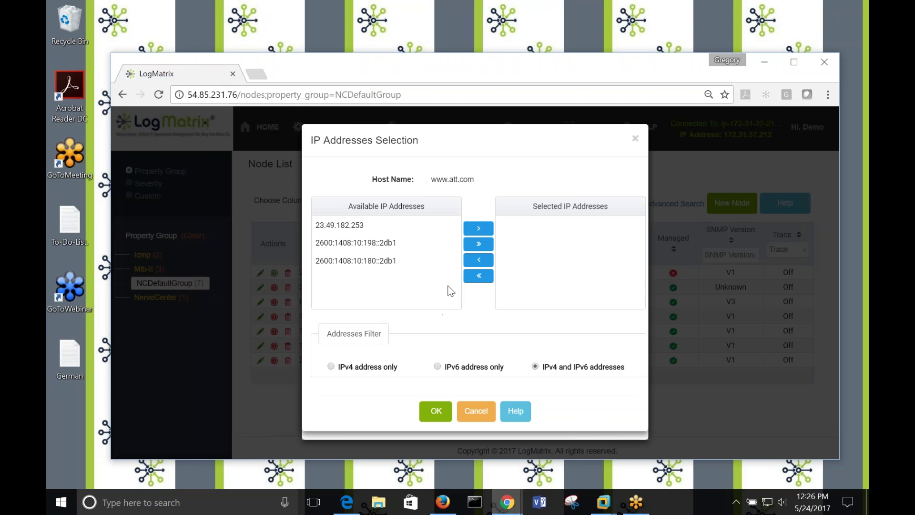
{"action": "left_click", "coordinate": [479, 243]}
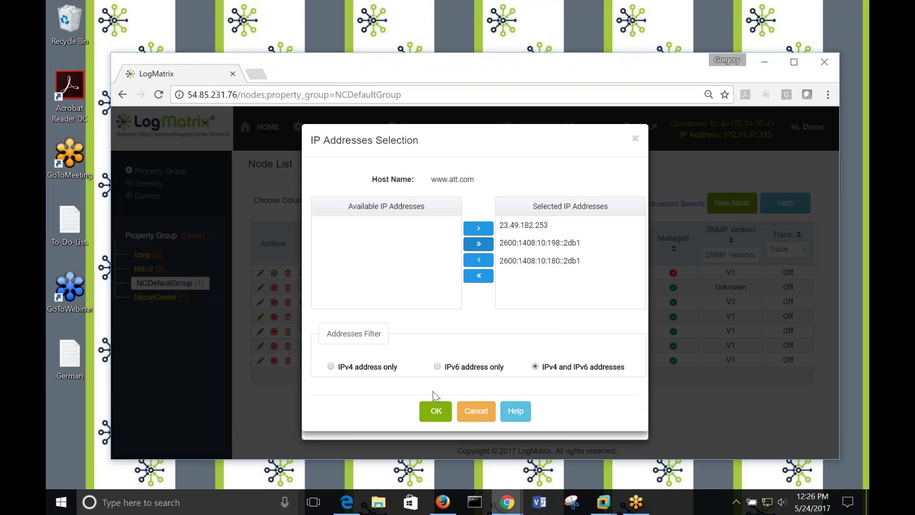
{"action": "left_click", "coordinate": [435, 412]}
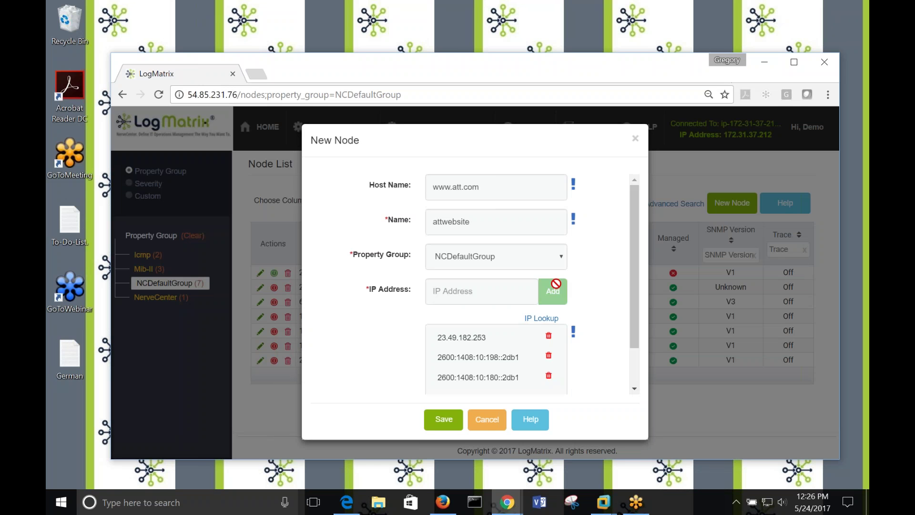
Assign the attwebsite node to the Mib-II property group and save it.
{"action": "left_click", "coordinate": [558, 258]}
{"action": "left_click", "coordinate": [560, 283]}
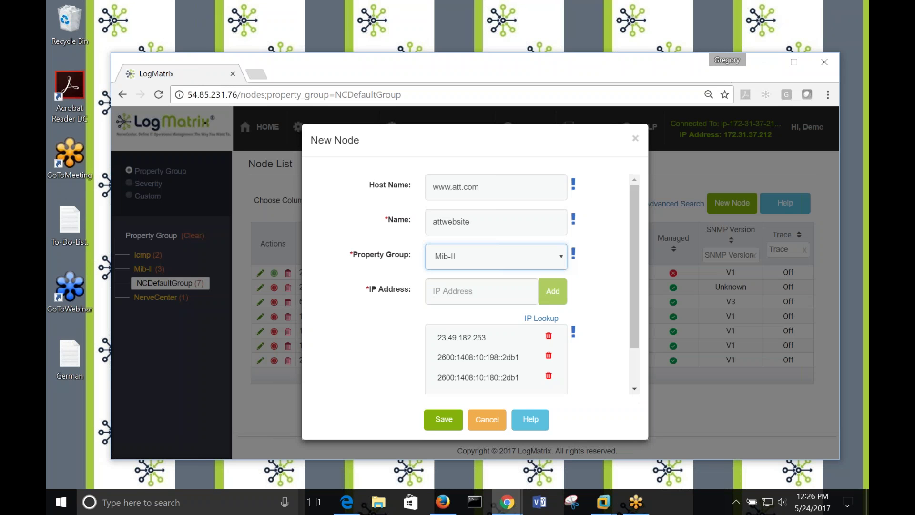
{"action": "left_click", "coordinate": [633, 238]}
{"action": "left_click_drag", "start_coordinate": [633, 239], "coordinate": [665, 233]}
{"action": "left_click", "coordinate": [443, 419]}
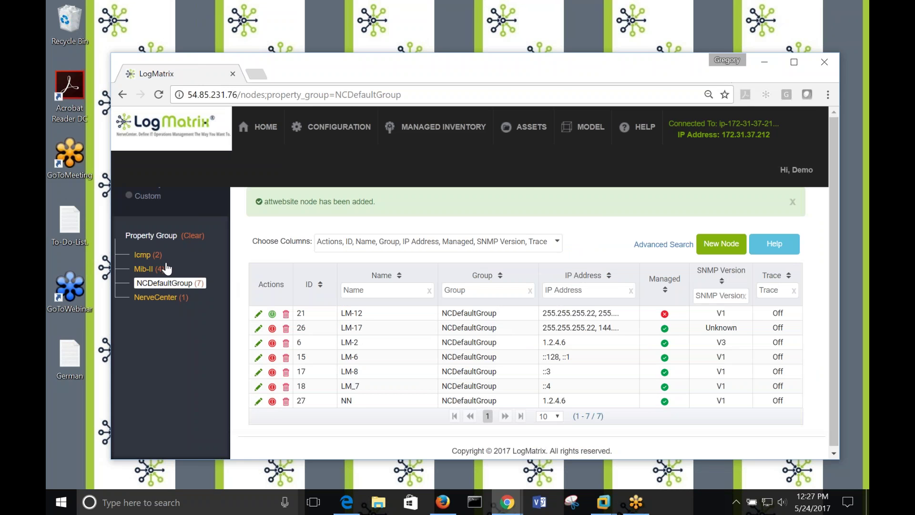
Edit node LM-1 from the Icmp group and view its ICMP and Trace settings.
{"action": "left_click", "coordinate": [145, 254]}
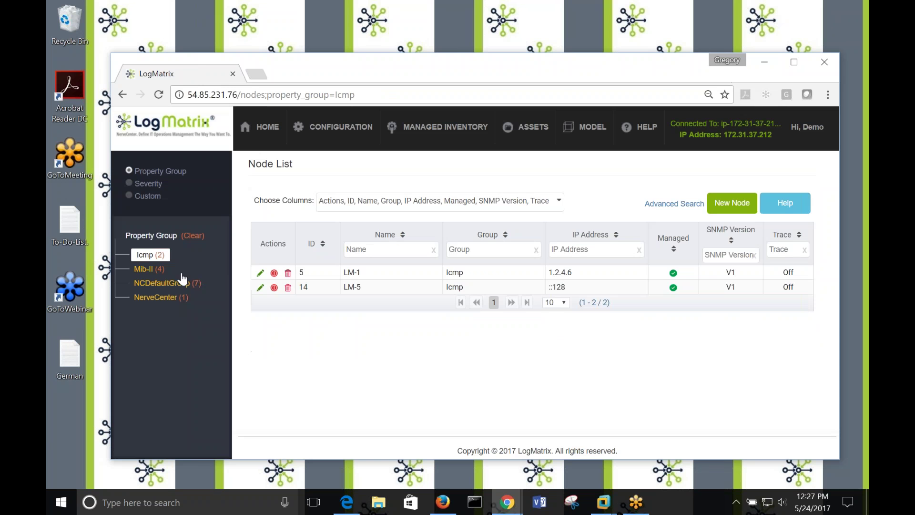
{"action": "left_click", "coordinate": [261, 272]}
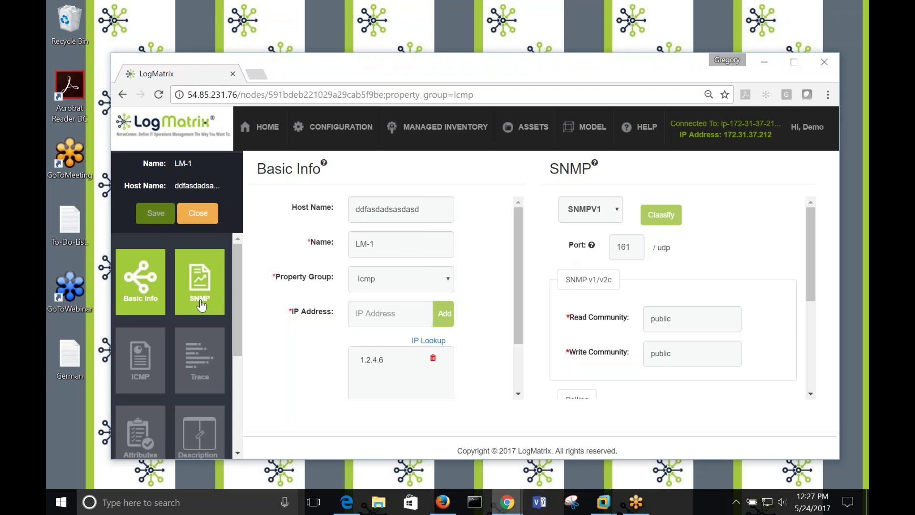
{"action": "left_click", "coordinate": [152, 374]}
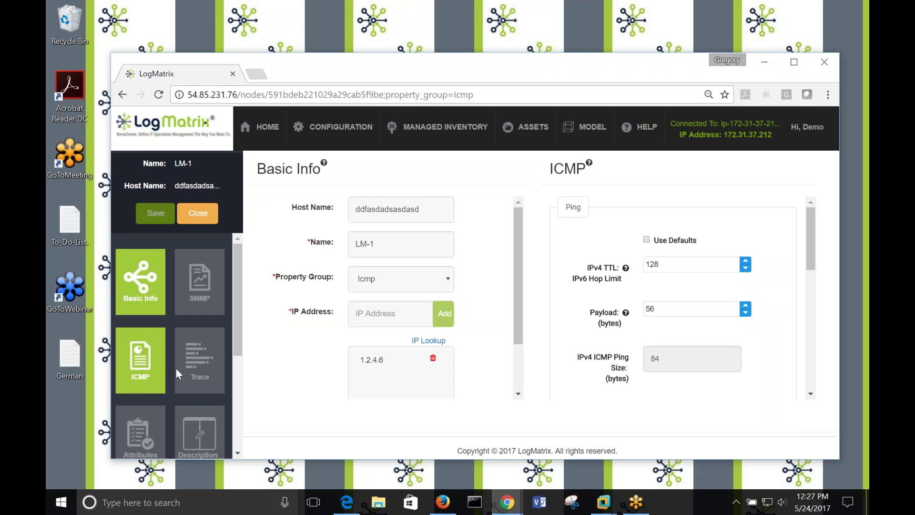
{"action": "left_click", "coordinate": [205, 372]}
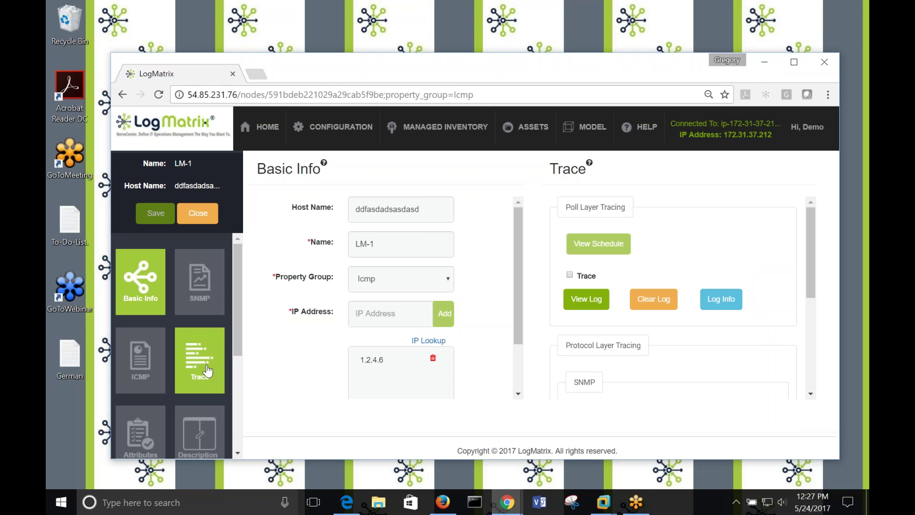
Close the trace settings and start adding a custom attribute to LM-1.
{"action": "left_click_drag", "start_coordinate": [238, 329], "coordinate": [239, 379]}
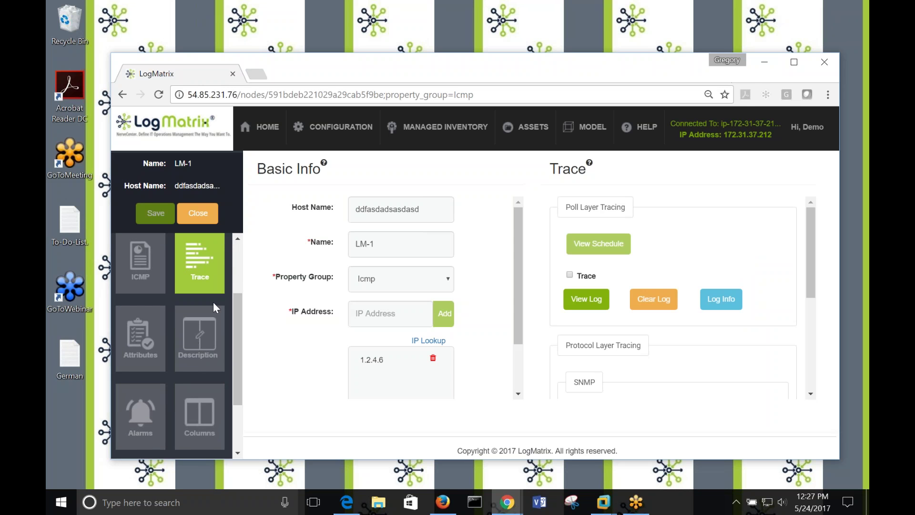
{"action": "left_click", "coordinate": [219, 283]}
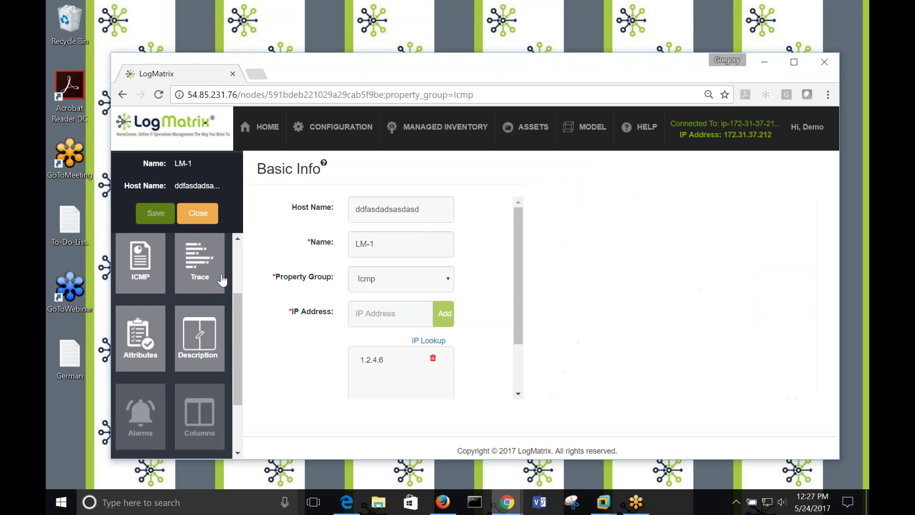
{"action": "left_click", "coordinate": [144, 361]}
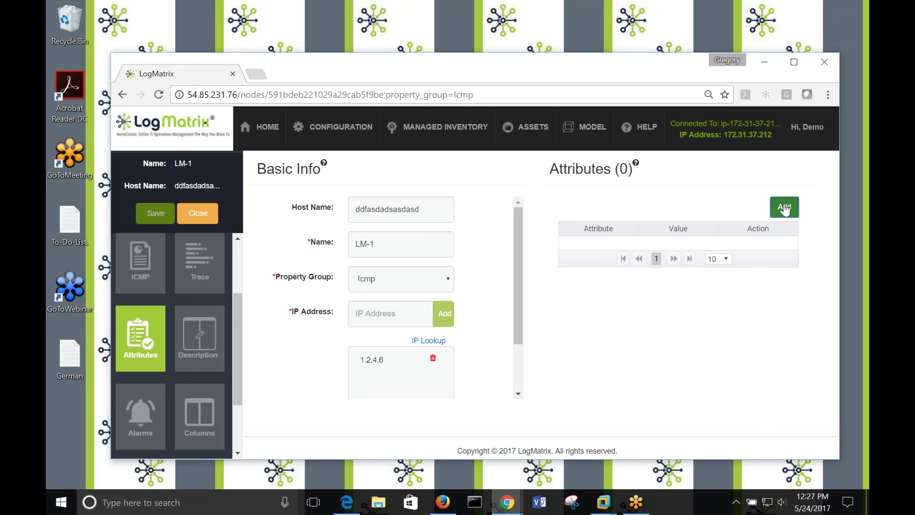
{"action": "left_click", "coordinate": [785, 207]}
Add the attribute 'type' with value 'website for a company' to LM-1.
{"action": "left_click", "coordinate": [512, 193]}
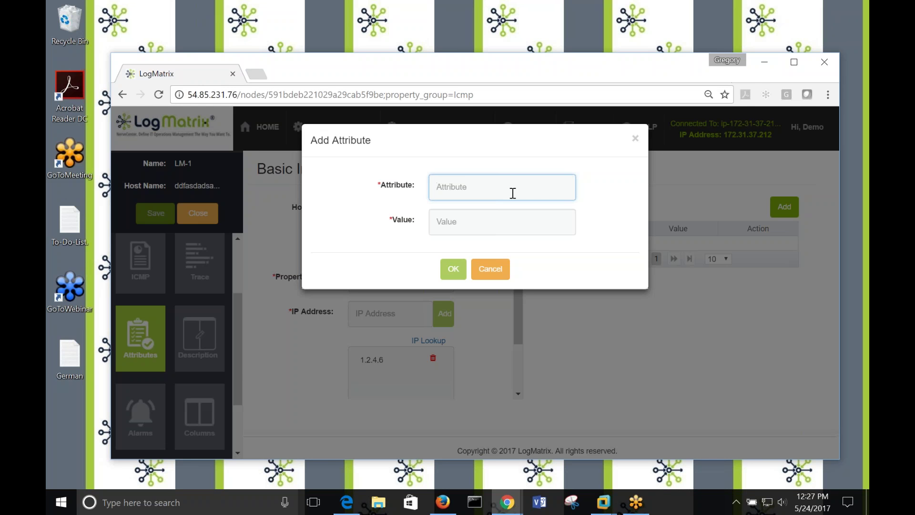
{"action": "type", "text": "type"}
{"action": "key", "text": "Tab"}
{"action": "type", "text": "website for a compa"}
{"action": "key", "text": "BackSpace"}
{"action": "type", "text": "any"}
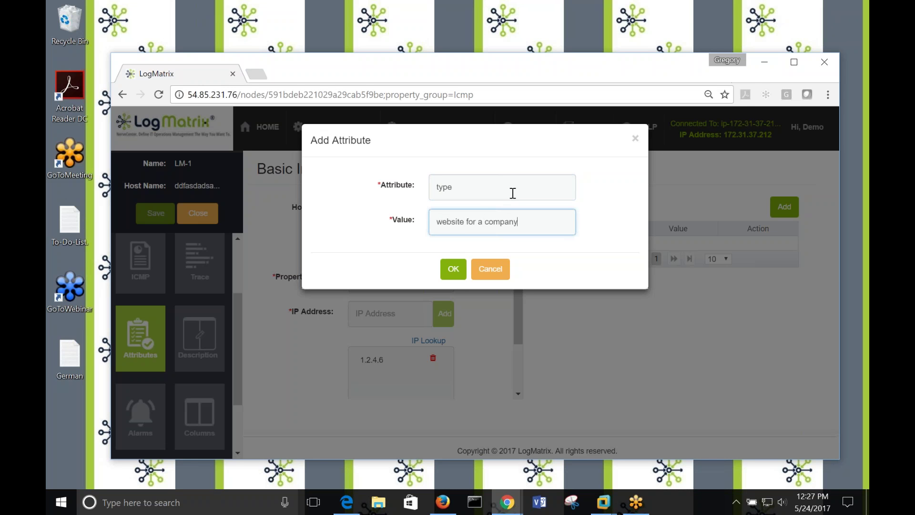
{"action": "left_click", "coordinate": [451, 268]}
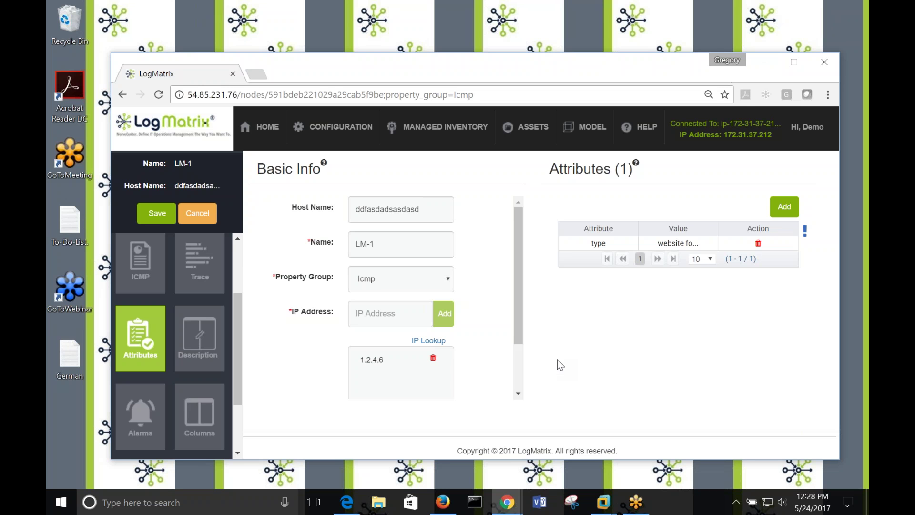
{"action": "left_click_drag", "start_coordinate": [584, 63], "coordinate": [602, 74]}
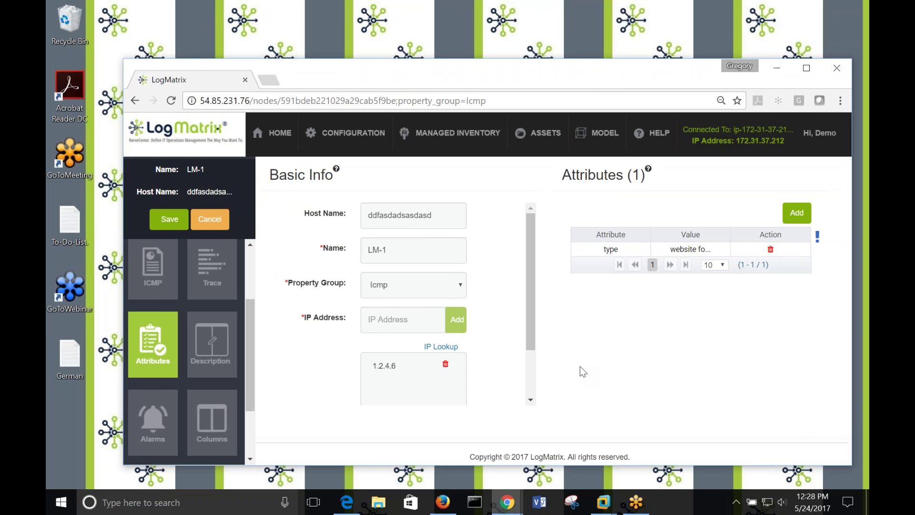
Open the LogMatrix Technical Support help topic, then bring forward the Firefox 7.1.00 documentation page.
{"action": "left_click", "coordinate": [347, 503]}
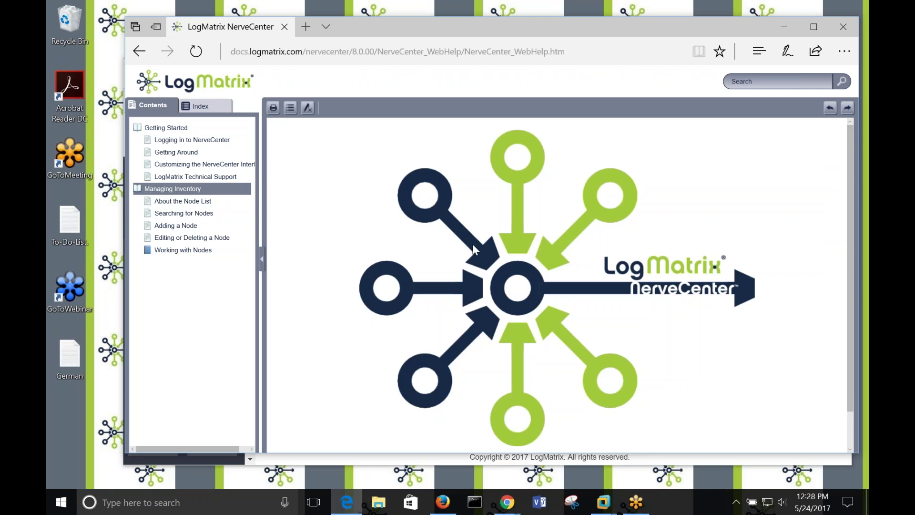
{"action": "left_click_drag", "start_coordinate": [610, 27], "coordinate": [608, 37]}
{"action": "left_click", "coordinate": [168, 187]}
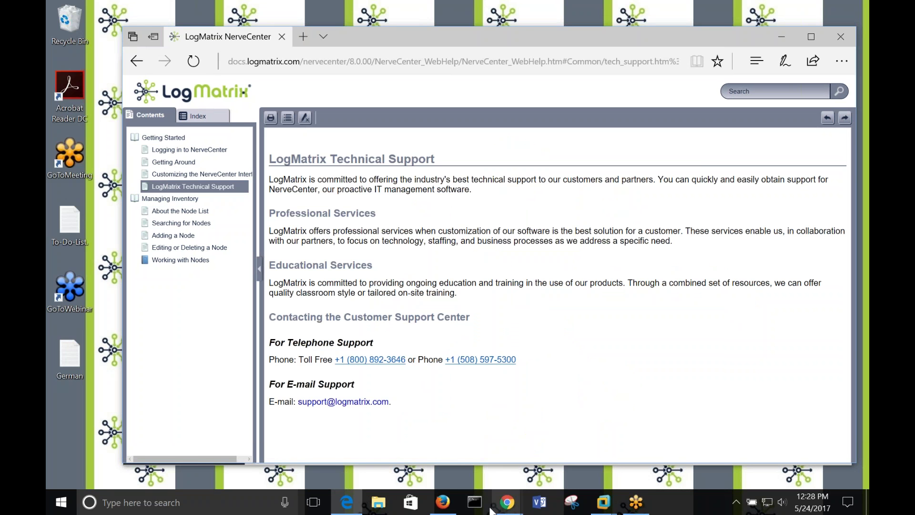
{"action": "left_click", "coordinate": [442, 503]}
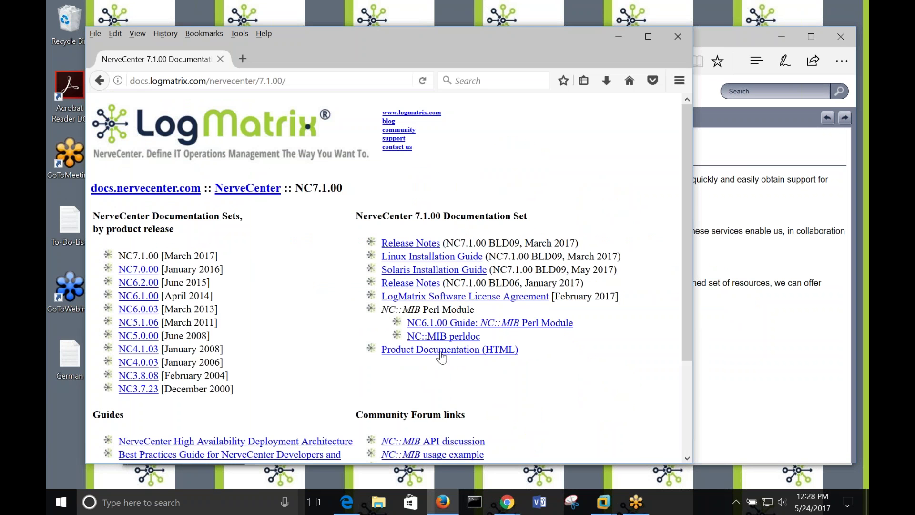
View the 7.1.00 HTML product documentation, then close the Firefox window.
{"action": "left_click", "coordinate": [446, 350]}
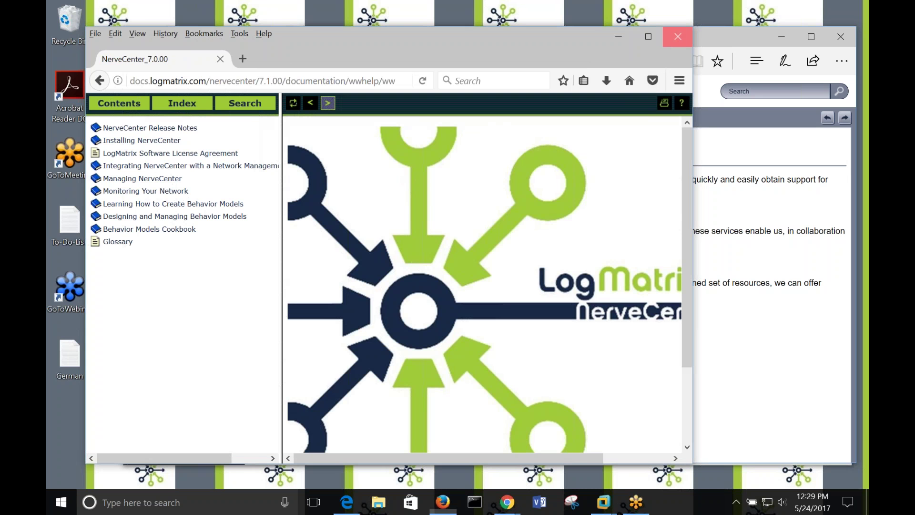
{"action": "left_click", "coordinate": [678, 37]}
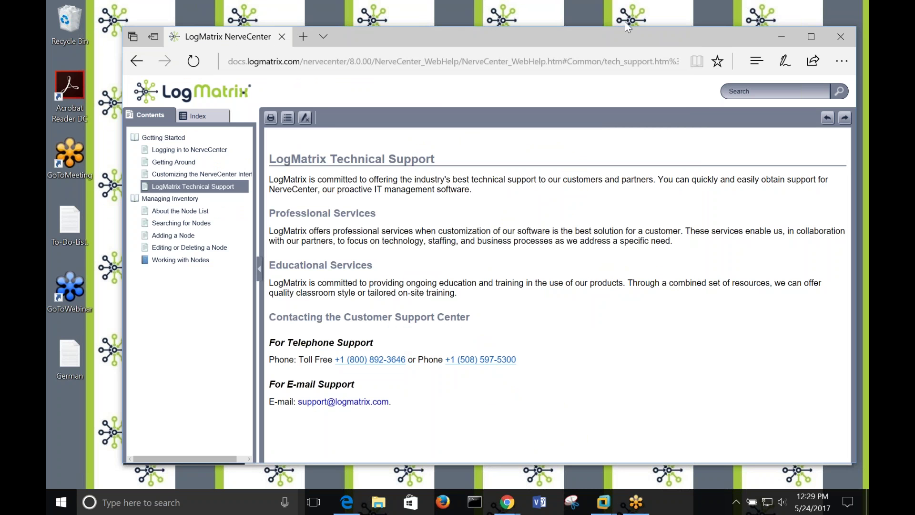
Read the About the Node List and Searching for Nodes help topics.
{"action": "left_click_drag", "start_coordinate": [625, 36], "coordinate": [610, 28]}
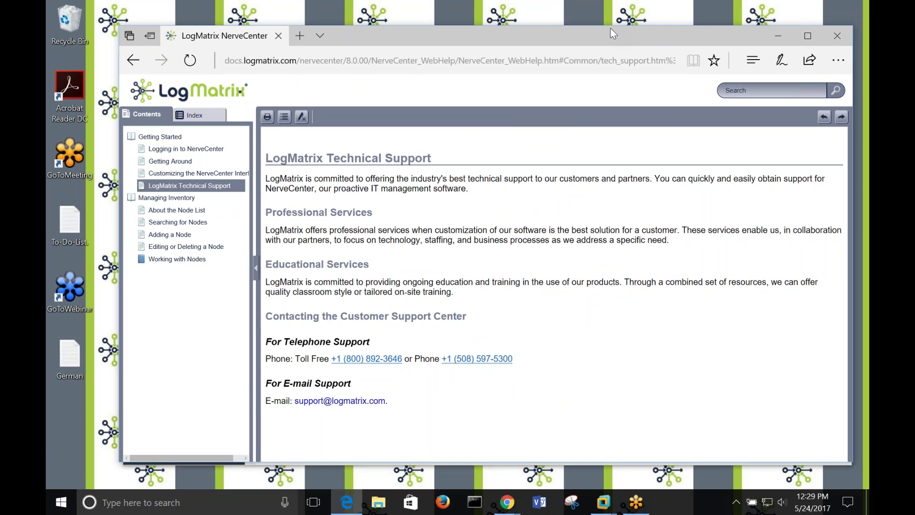
{"action": "left_click", "coordinate": [170, 202]}
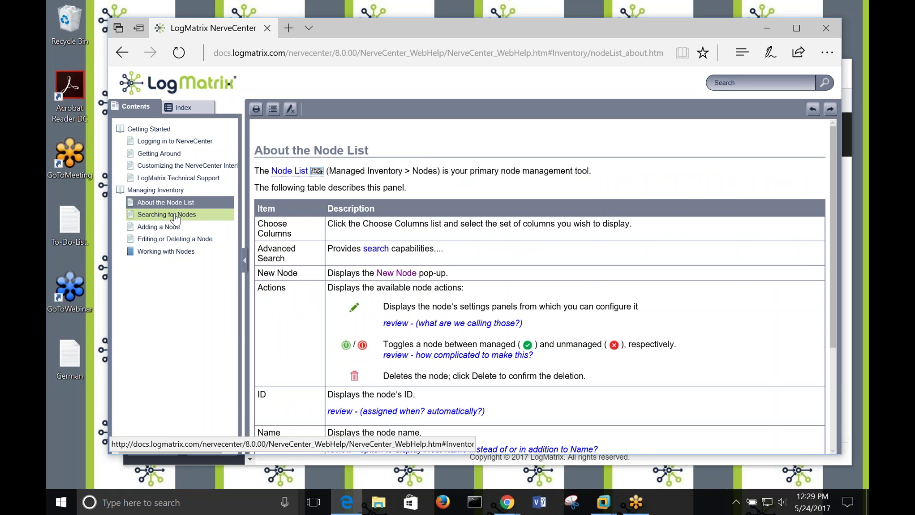
{"action": "left_click", "coordinate": [176, 215]}
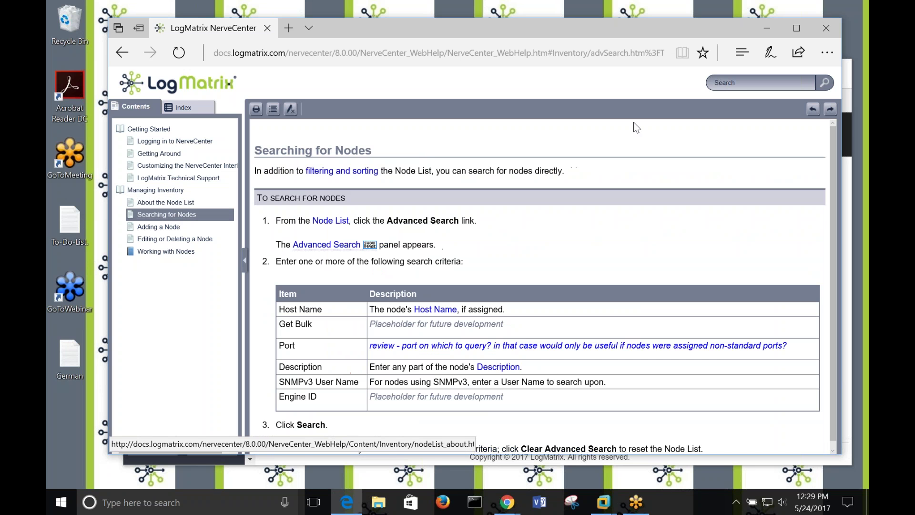
Minimize the Web Help window to return to LM-1's edit page.
{"action": "left_click", "coordinate": [764, 29]}
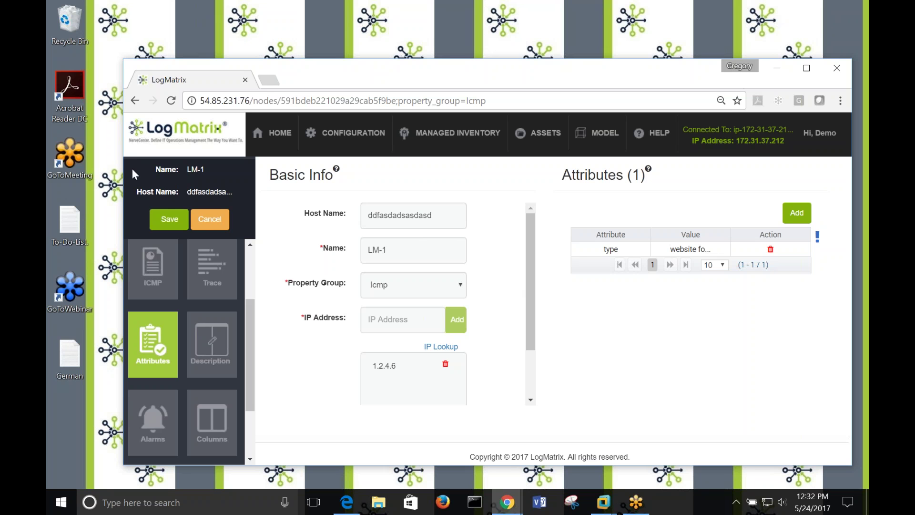
Cancel editing LM-1 and confirm leaving without saving the changes.
{"action": "left_click", "coordinate": [209, 219]}
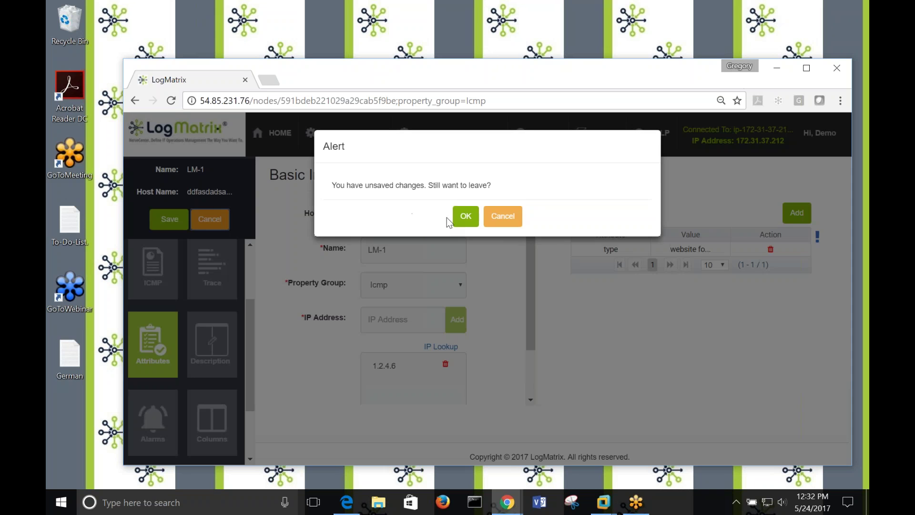
{"action": "left_click", "coordinate": [463, 217]}
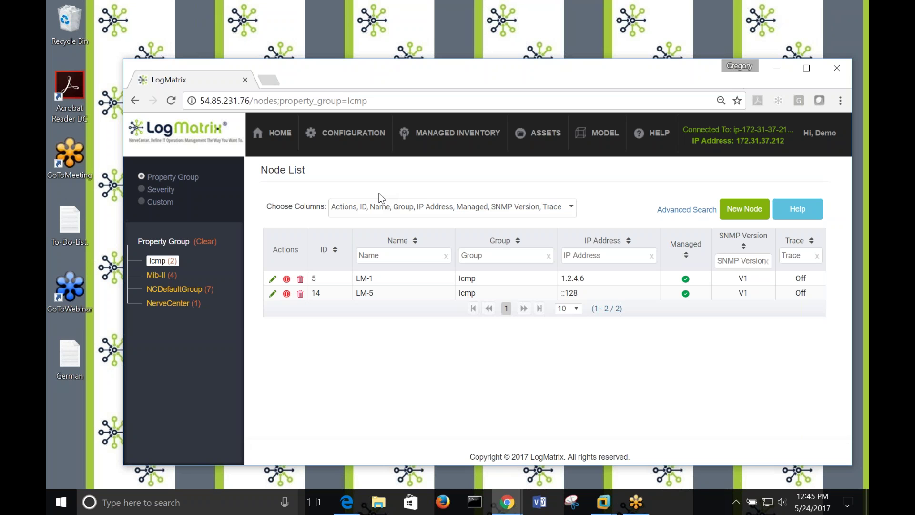
Bring the Edge window with the 'Searching for Nodes' help page to the front.
{"action": "left_click", "coordinate": [594, 500]}
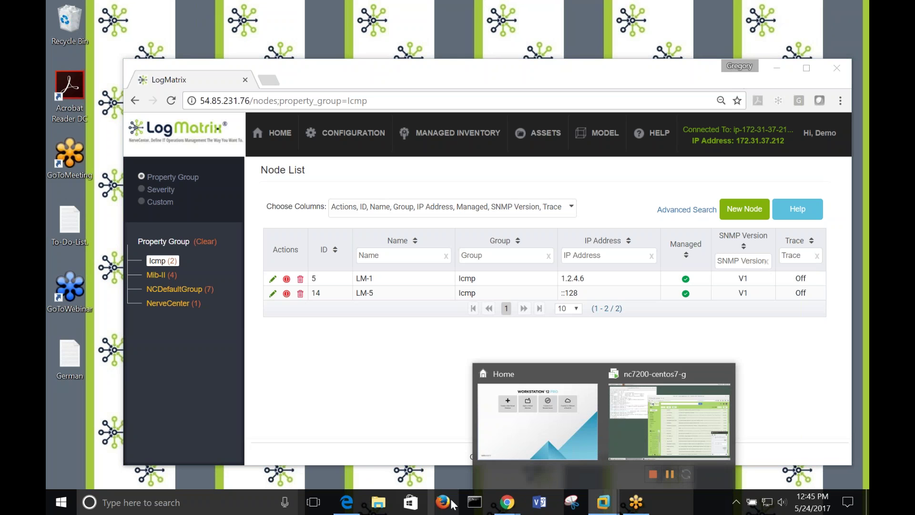
{"action": "mouse_move", "coordinate": [507, 502]}
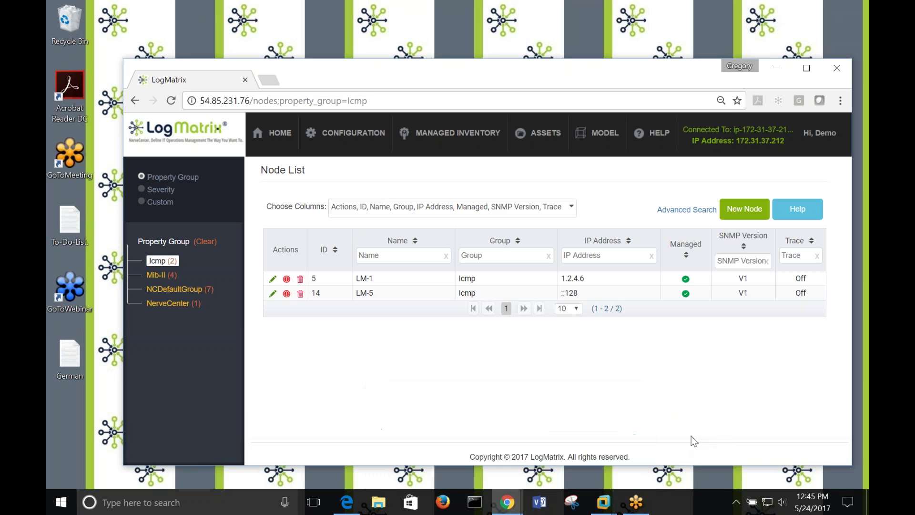
{"action": "left_click", "coordinate": [340, 508]}
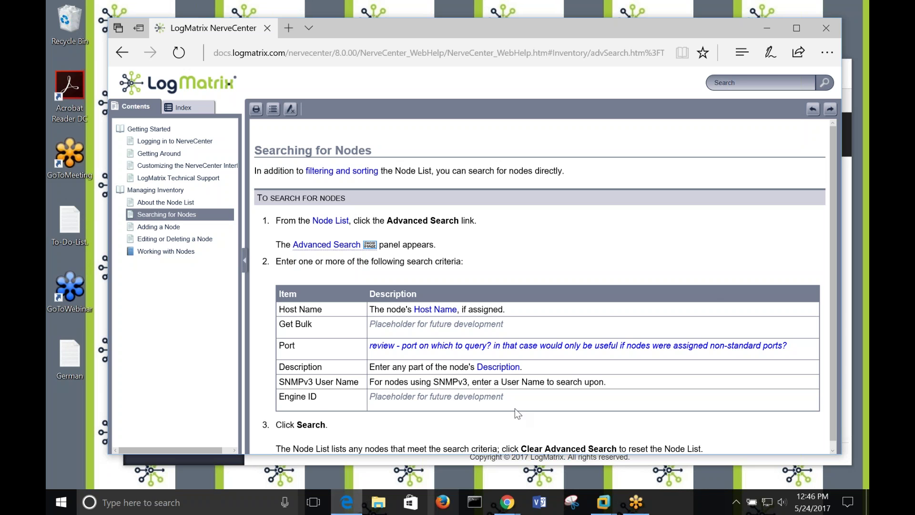
Minimize the Edge help window to return to the Icmp-filtered Node List with LM-1 and LM-5.
{"action": "left_click", "coordinate": [767, 28]}
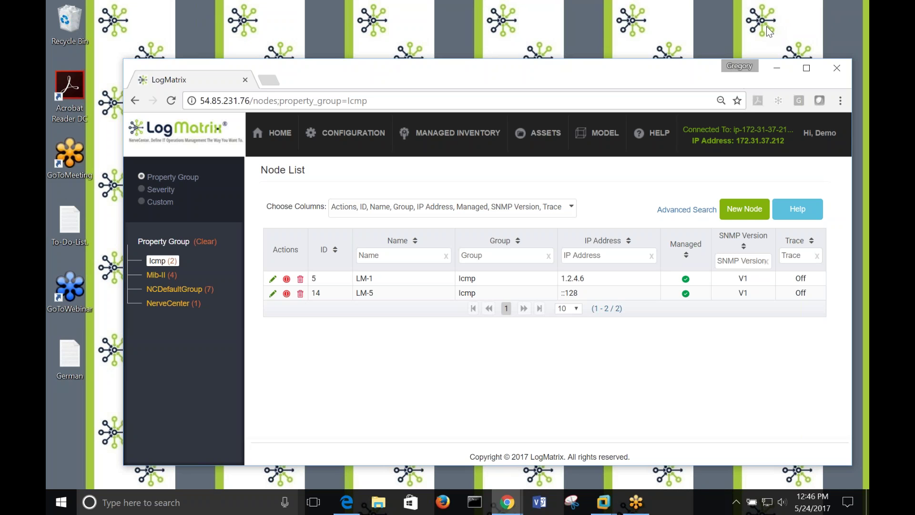
Move the Actions column to the table's right end and place Managed right after ID.
{"action": "mouse_move", "coordinate": [678, 59]}
{"action": "left_mouse_down"}
{"action": "mouse_move", "coordinate": [678, 44]}
{"action": "mouse_move", "coordinate": [677, 61]}
{"action": "left_mouse_up"}
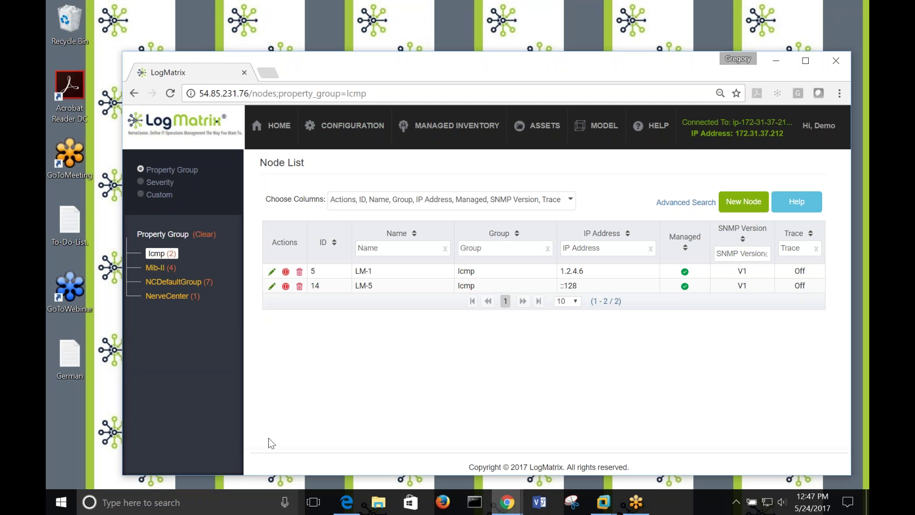
{"action": "mouse_move", "coordinate": [290, 240]}
{"action": "left_mouse_down"}
{"action": "mouse_move", "coordinate": [334, 250]}
{"action": "mouse_move", "coordinate": [741, 252]}
{"action": "mouse_move", "coordinate": [787, 236]}
{"action": "mouse_move", "coordinate": [810, 246]}
{"action": "left_mouse_up"}
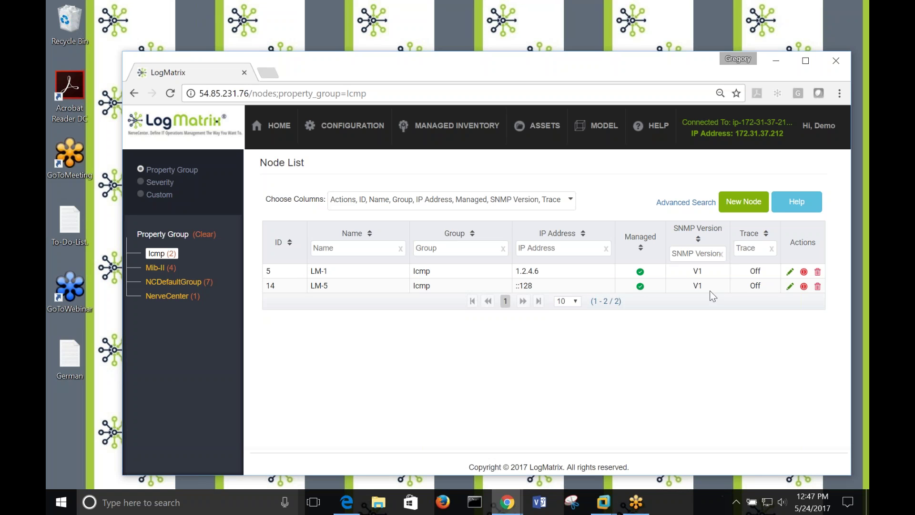
{"action": "left_click_drag", "start_coordinate": [635, 238], "coordinate": [336, 239]}
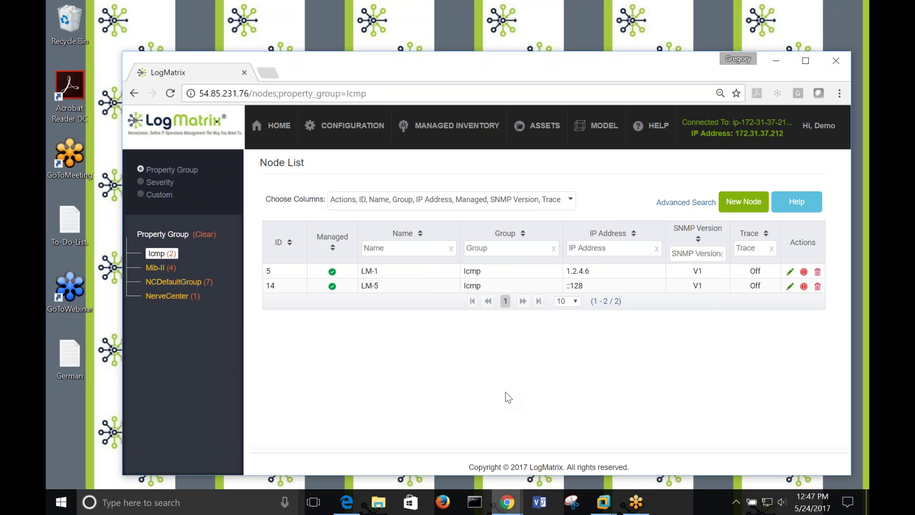
In Choose Columns, hide SNMP Version and Trace and add the Engine Id column.
{"action": "left_click", "coordinate": [572, 202]}
{"action": "scroll", "coordinate": [570, 331], "scroll_direction": "down", "scroll_amount": 1}
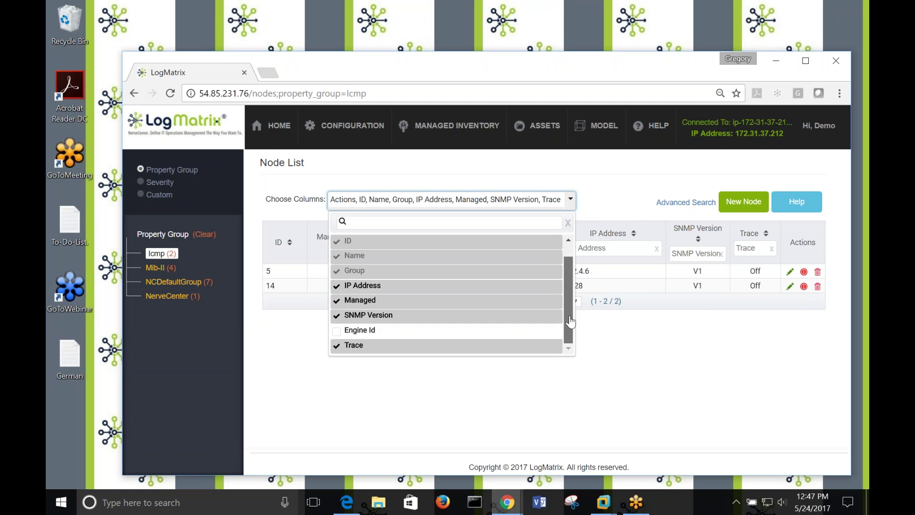
{"action": "left_click", "coordinate": [337, 316]}
{"action": "left_click", "coordinate": [336, 357]}
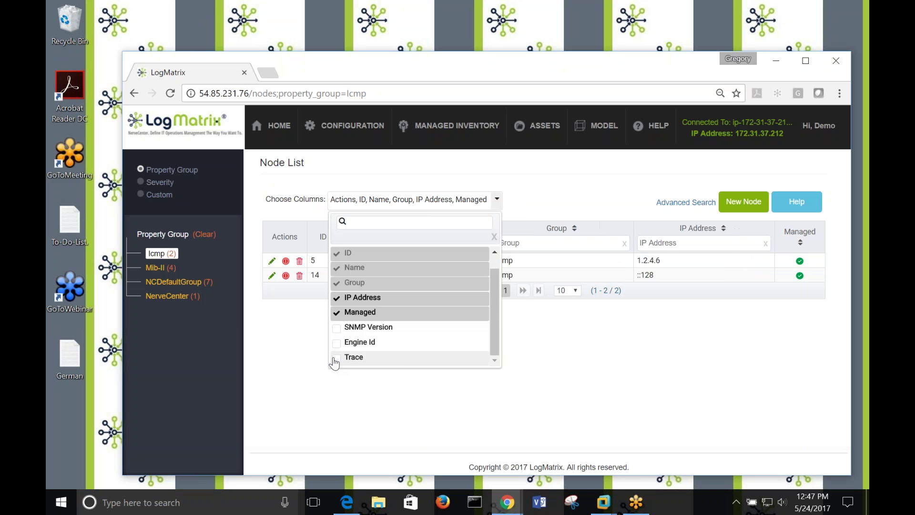
{"action": "left_click", "coordinate": [421, 363]}
{"action": "left_click", "coordinate": [337, 342]}
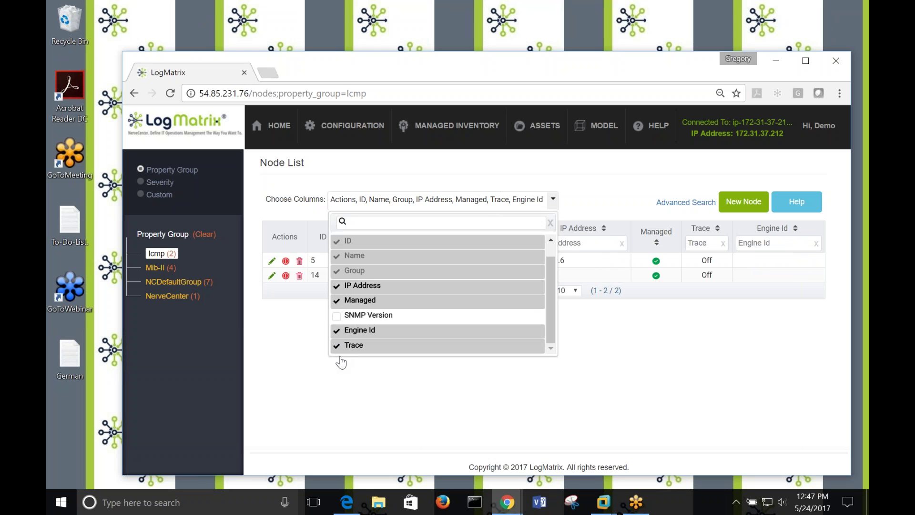
{"action": "left_click", "coordinate": [337, 345]}
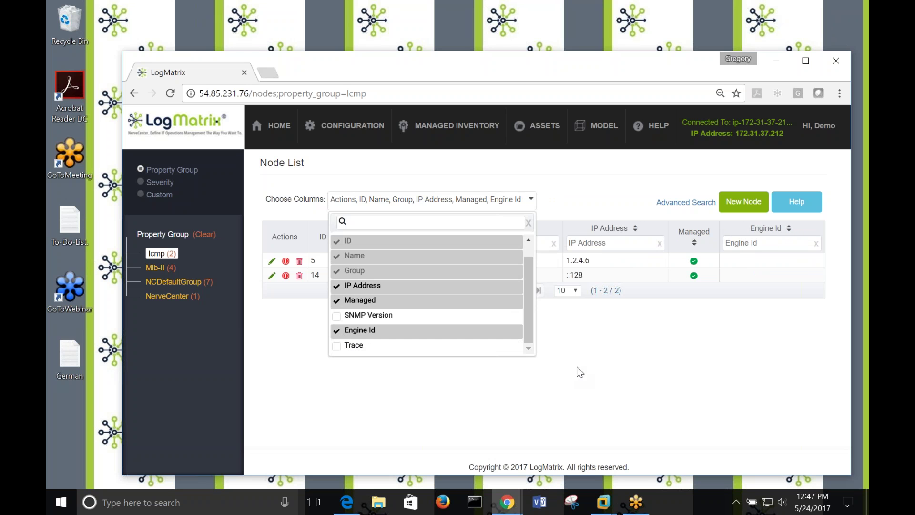
{"action": "left_click", "coordinate": [592, 392]}
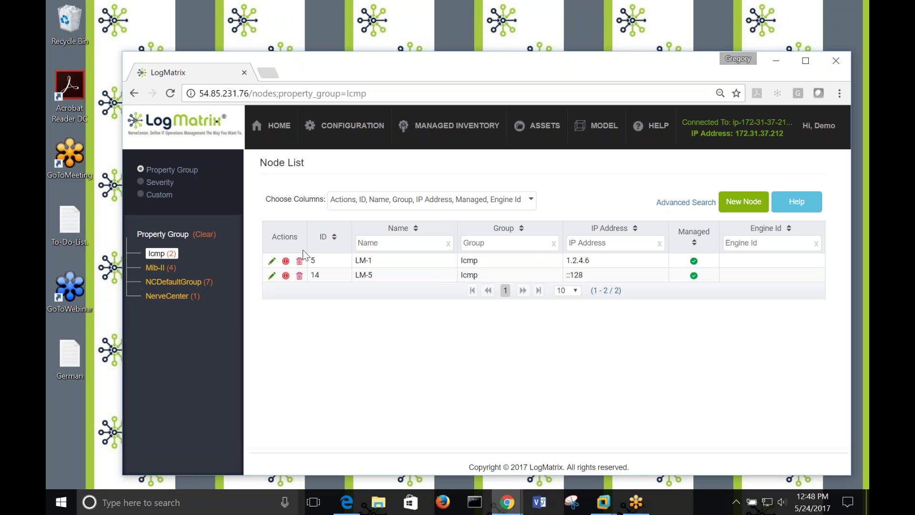
Hide the IP Address column, leaving Actions, ID, Name, Group, Managed and Engine Id.
{"action": "left_click", "coordinate": [530, 204]}
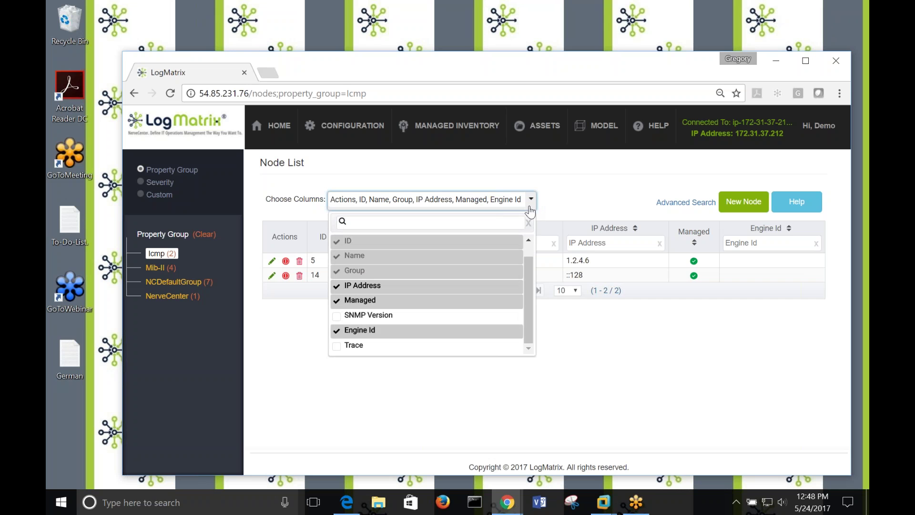
{"action": "mouse_move", "coordinate": [527, 254]}
{"action": "left_mouse_down"}
{"action": "mouse_move", "coordinate": [530, 286]}
{"action": "mouse_move", "coordinate": [529, 247]}
{"action": "left_mouse_up"}
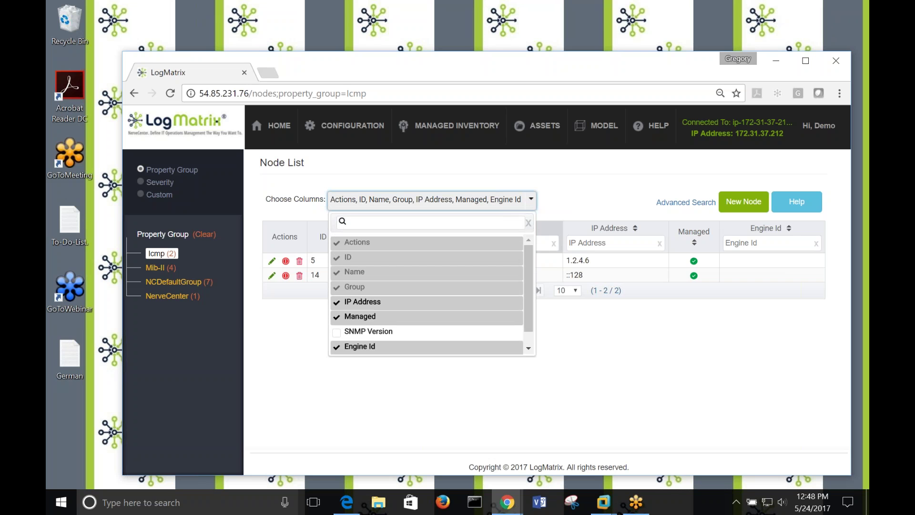
{"action": "mouse_move", "coordinate": [530, 302]}
{"action": "left_mouse_down"}
{"action": "mouse_move", "coordinate": [532, 314]}
{"action": "mouse_move", "coordinate": [531, 300]}
{"action": "left_mouse_up"}
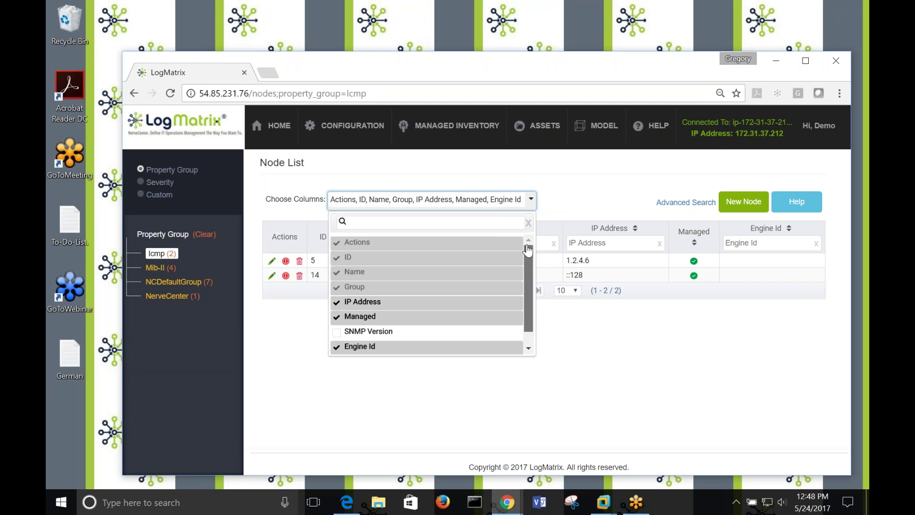
{"action": "left_click", "coordinate": [337, 303]}
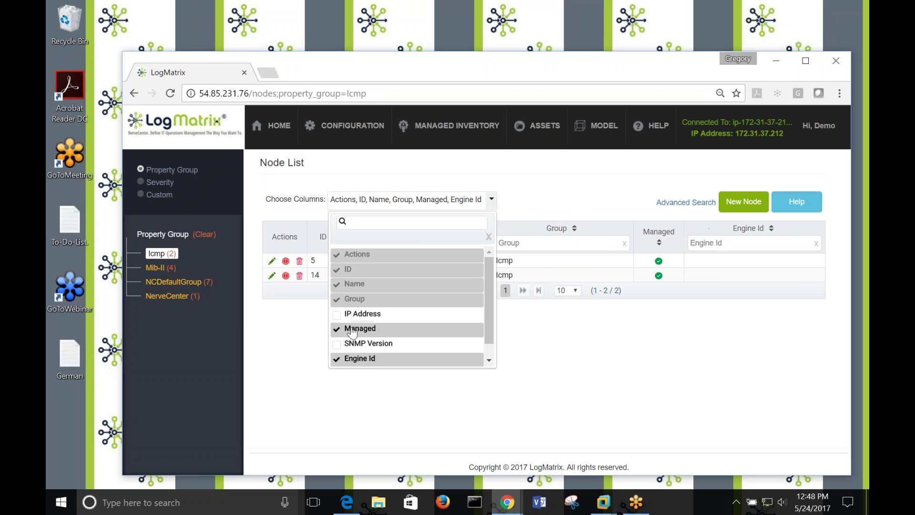
{"action": "left_click", "coordinate": [545, 376]}
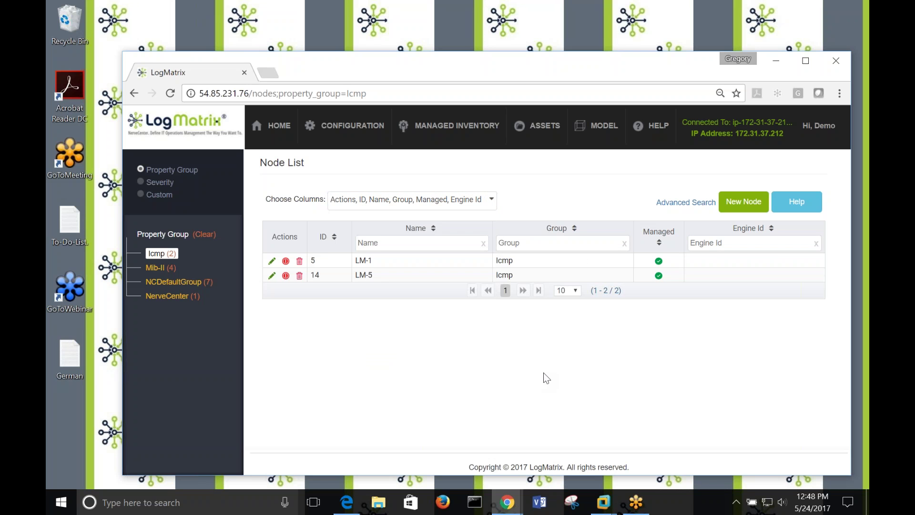
Drag the Managed column to sit right after Actions, giving Actions, Managed, Name, ID, Group, Engine Id.
{"action": "left_click_drag", "start_coordinate": [659, 233], "coordinate": [519, 234]}
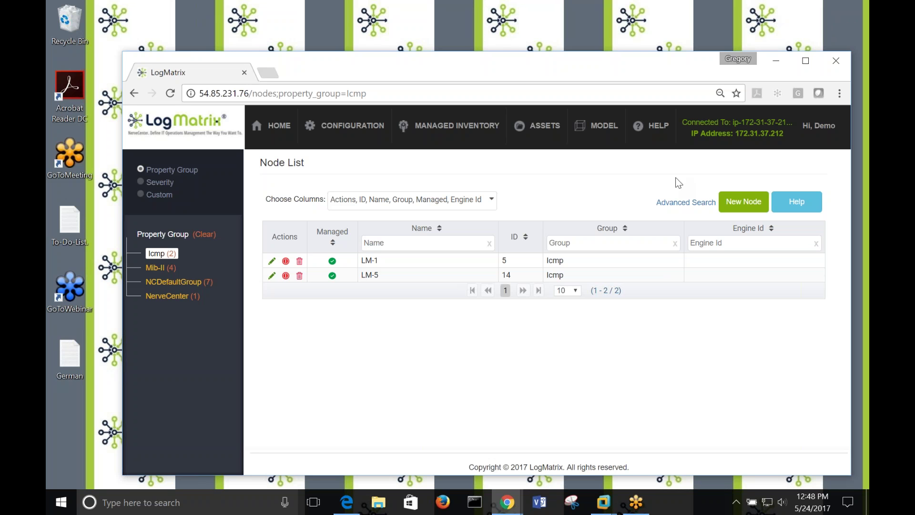
Log out from the Hi, Demo menu and sign back in with the account username and password.
{"action": "left_click", "coordinate": [801, 142]}
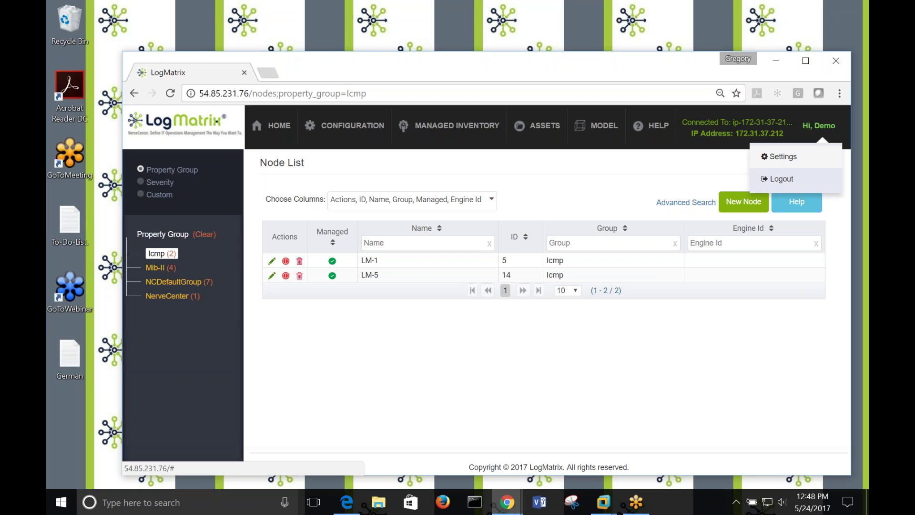
{"action": "left_click", "coordinate": [782, 181]}
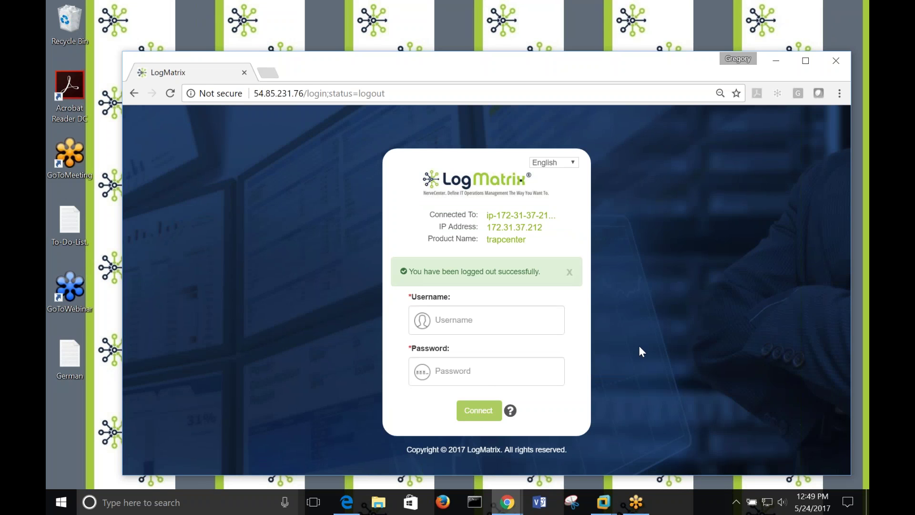
{"action": "left_click", "coordinate": [476, 321]}
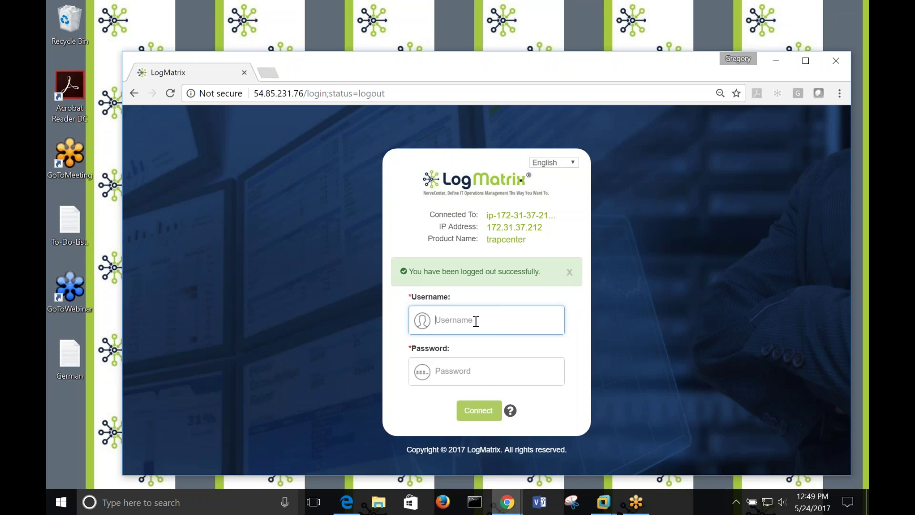
{"action": "type", "text": "demo"}
{"action": "key", "text": "Tab"}
{"action": "type", "text": "demo123456"}
{"action": "key", "text": "Return"}
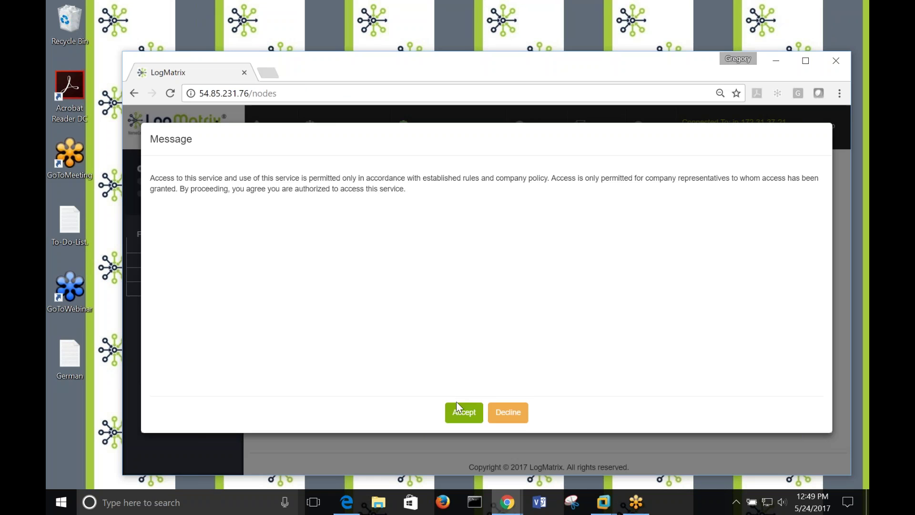
Accept the access-policy message to load the Node List with default columns and all 14 nodes.
{"action": "left_click", "coordinate": [465, 410]}
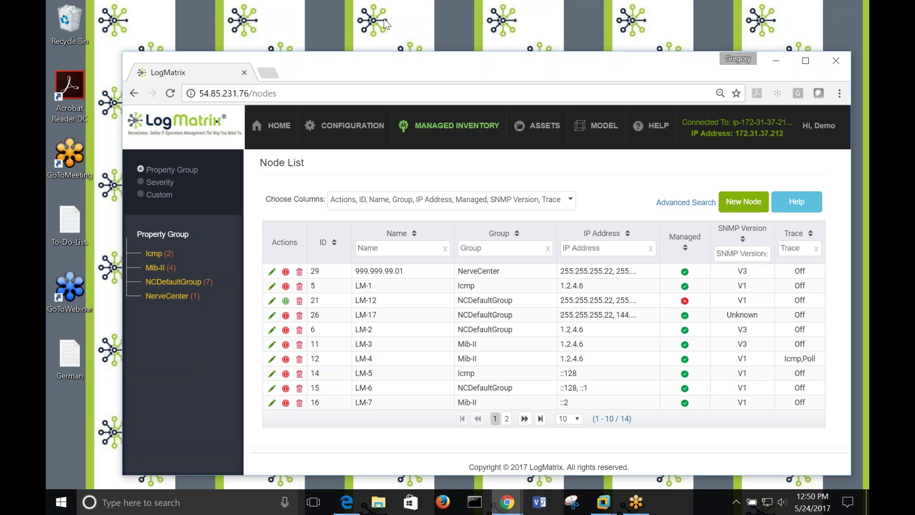
{"action": "left_click", "coordinate": [367, 24]}
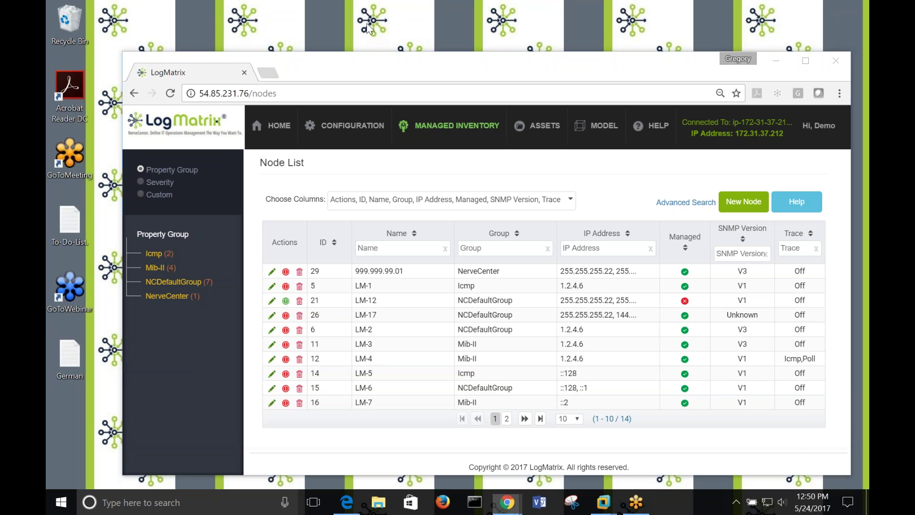